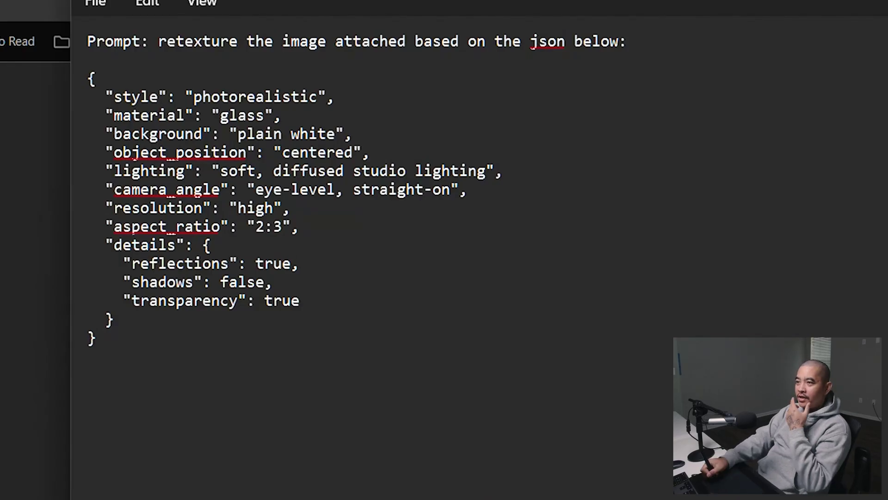
# Leave the finished glass JSON prompt in Notepad and switch to the web browser
pyautogui.hotkey('alt', 'Tab')
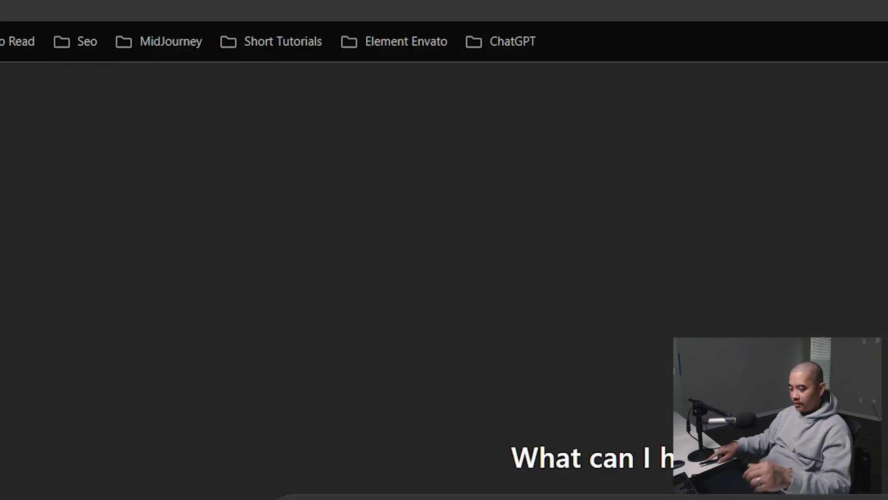
# Search Google Images for 'grenade' in a new browser tab
pyautogui.hotkey('ctrl', 't')
pyautogui.write('im')
pyautogui.press('Return')
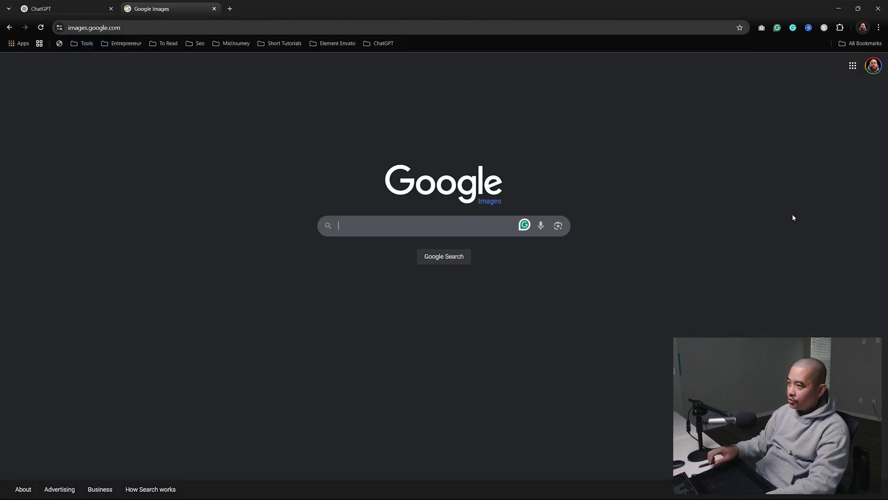
pyautogui.write('gre')
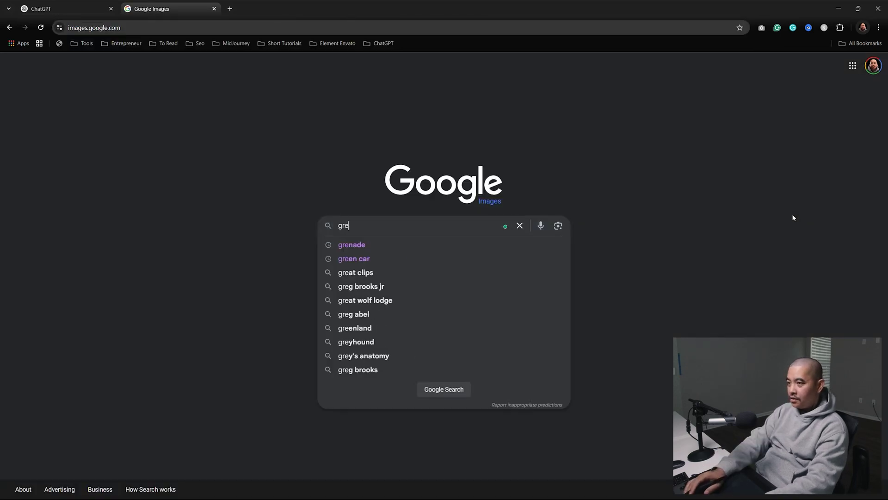
pyautogui.click(352, 246)
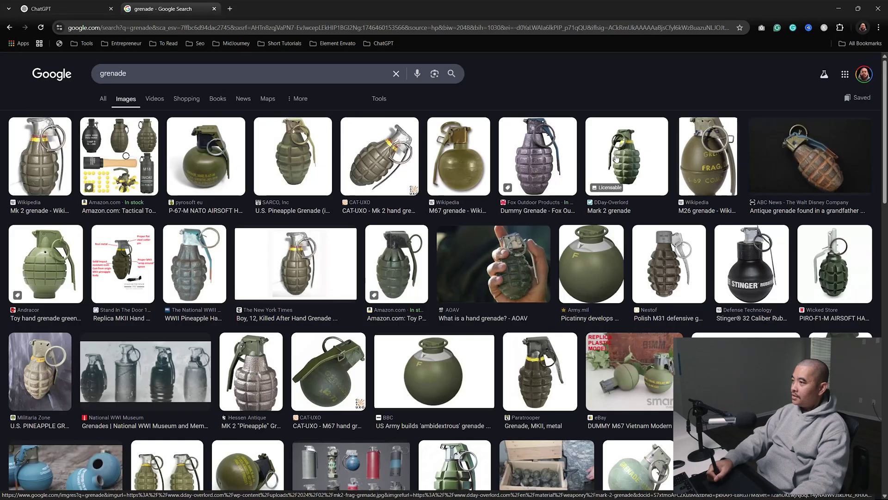
# Save the Mark 2 grenade result to Downloads as mk2-frag-grenade
pyautogui.moveTo(616, 157)
pyautogui.mouseDown()
pyautogui.moveTo(452, 194)
pyautogui.moveTo(615, 147)
pyautogui.mouseUp()
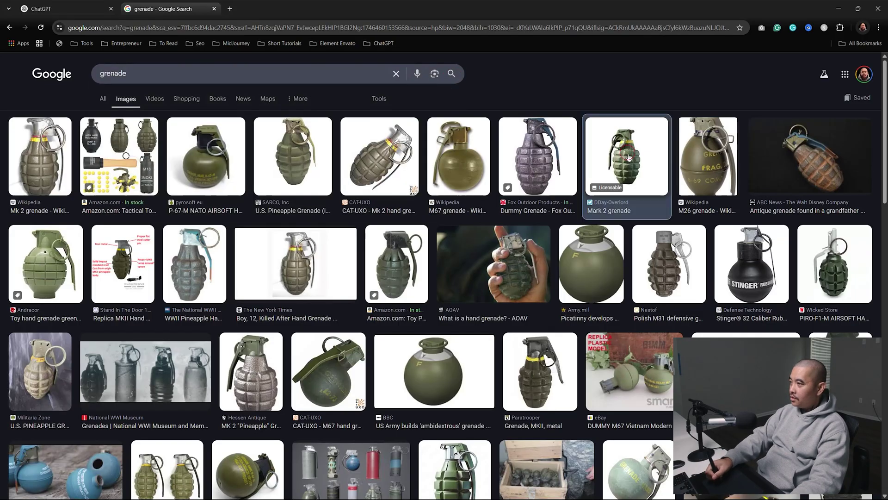
pyautogui.click(625, 157)
pyautogui.rightClick(685, 252)
pyautogui.click(712, 278)
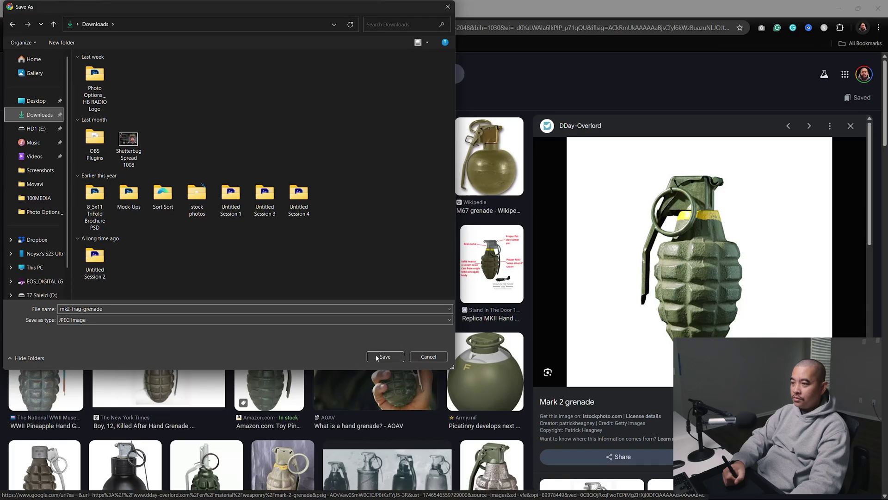
pyautogui.click(385, 357)
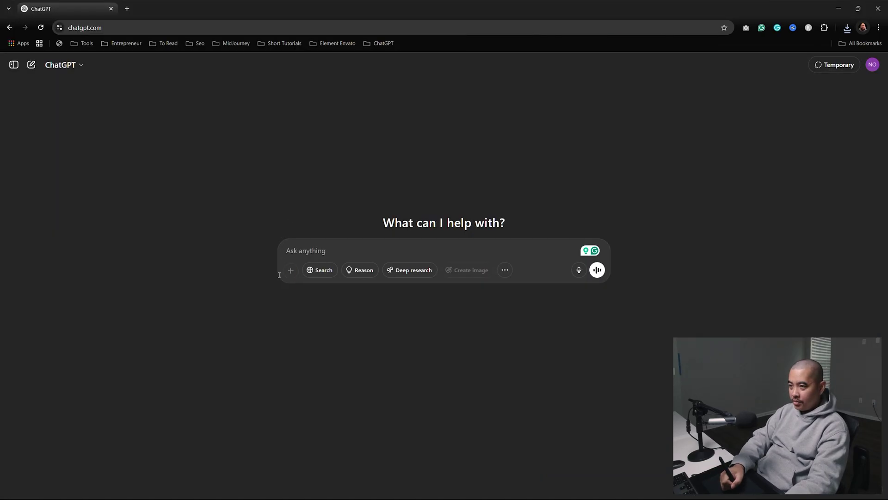
# Switch the chat model to GPT-4o and open the upload-from-computer file picker
pyautogui.moveTo(290, 277)
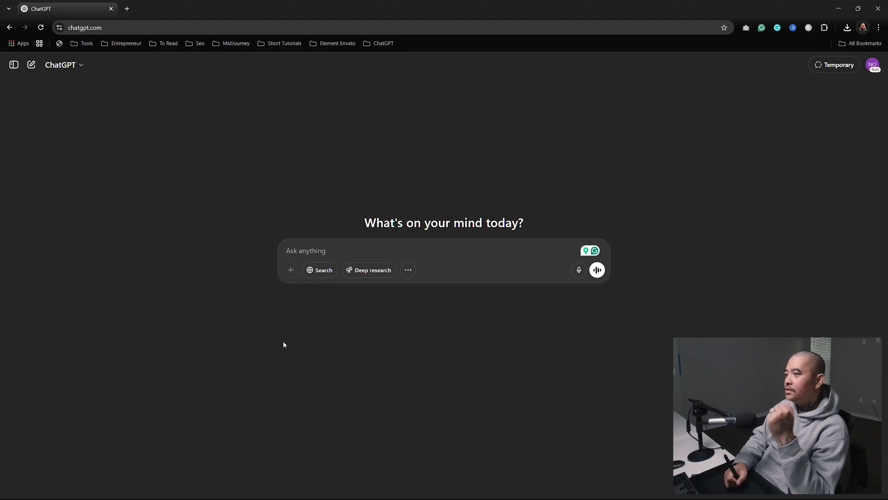
pyautogui.click(82, 65)
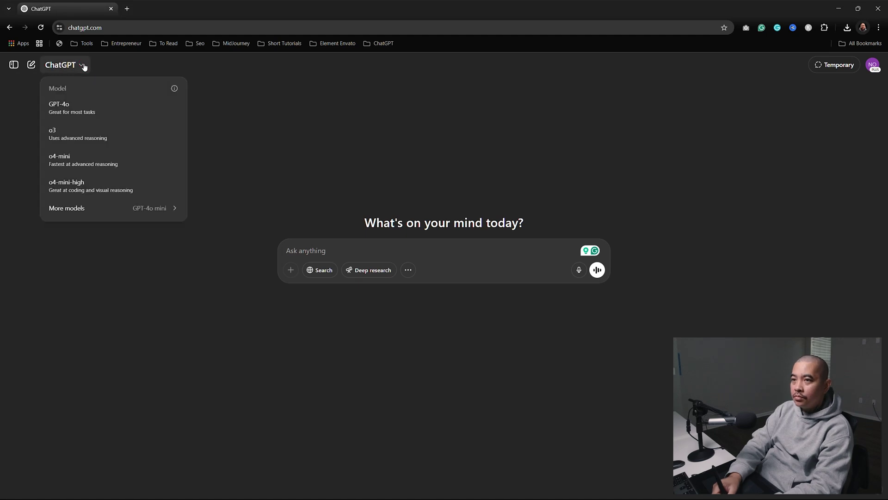
pyautogui.click(87, 114)
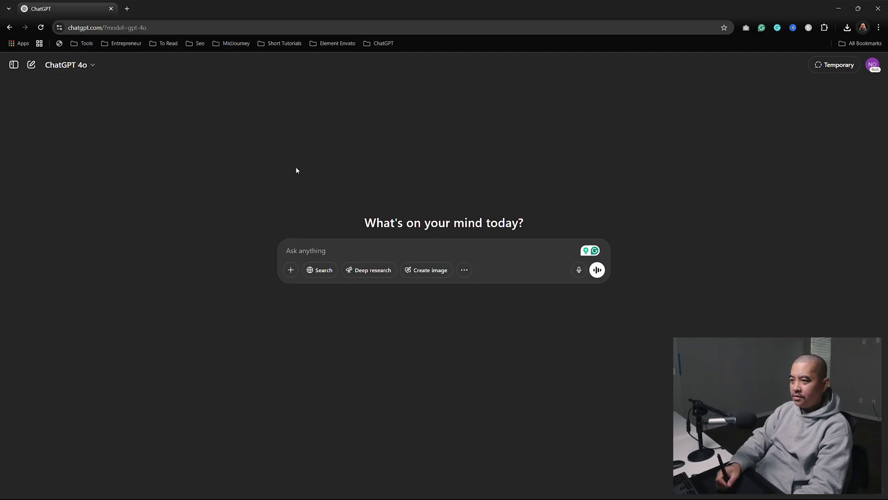
pyautogui.click(291, 270)
pyautogui.click(312, 250)
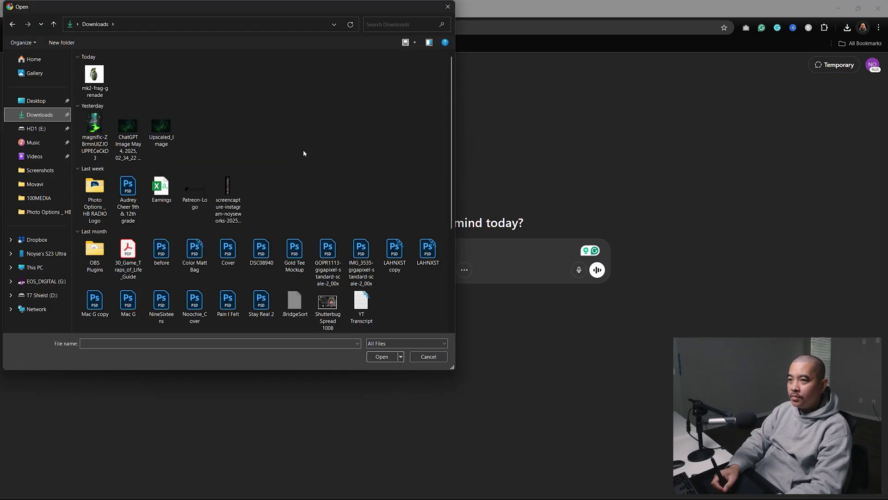
# Attach mk2-frag-grenade, paste the glass JSON prompt copied from Notepad, and send it
pyautogui.doubleClick(94, 76)
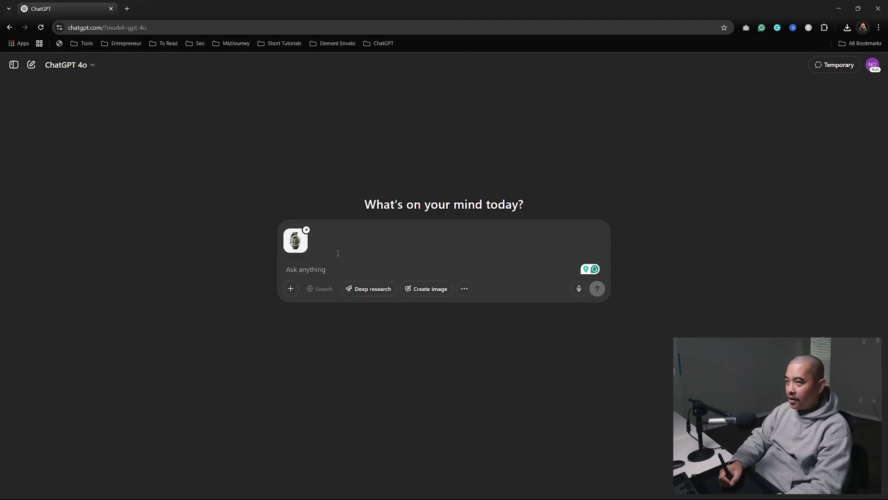
pyautogui.hotkey('alt', 'Tab')
pyautogui.hotkey('ctrl', 'a')
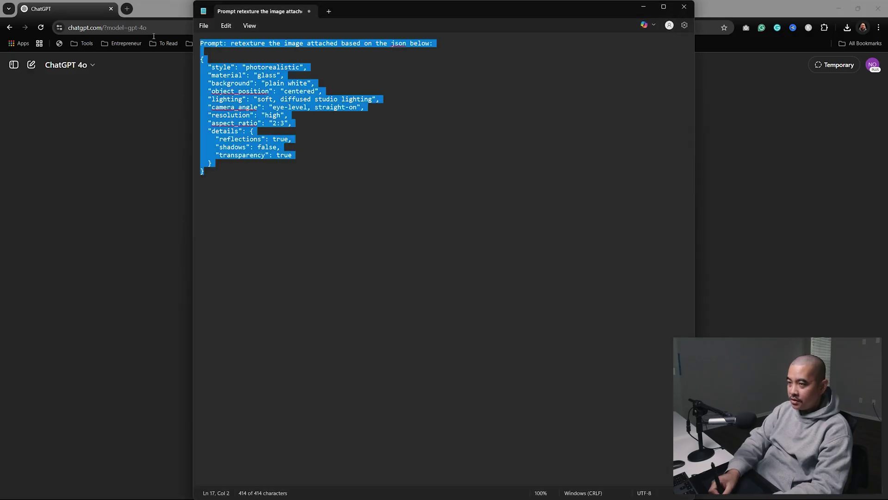
pyautogui.hotkey('alt', 'Tab')
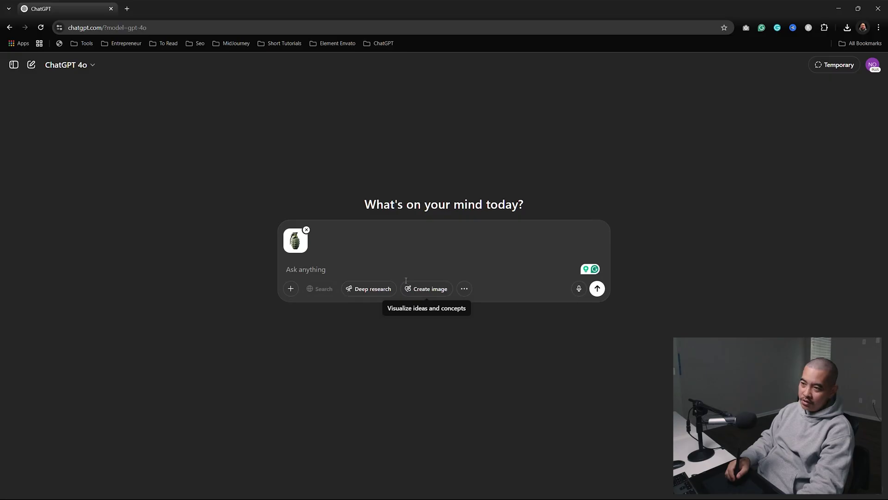
pyautogui.write('Prompt: recreate the image attached based on the json below: {   "style": "photorealistic",   "material": "glass",   "background": "plain white",   "object_position": "centered",   "lighting": "soft, diffused studio lighting",   "camera_angle": "eye-level, straight-on",   "resolution": "high",   "aspect_ratio": "2:3",   "details": {     "reflections": true,     "shadows": false,     "transparency": true   } }')
pyautogui.click(598, 334)
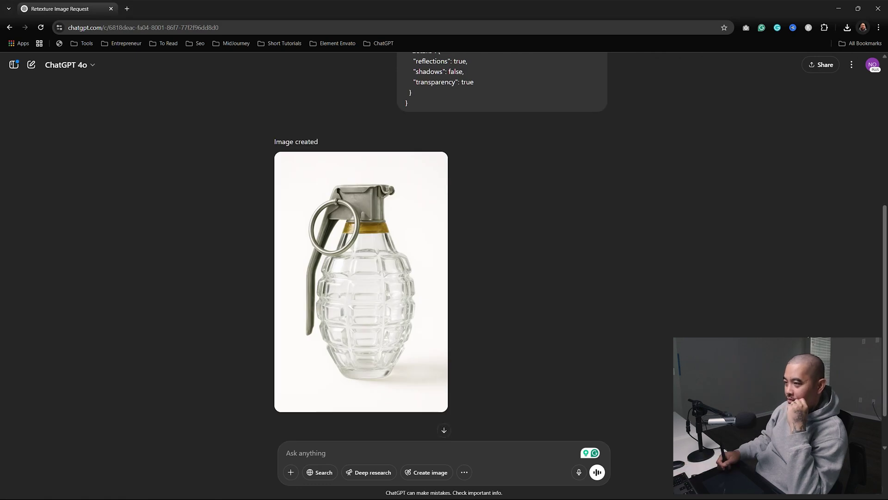
# Ask 'Can you make the top part and everything glass too' and review the two results
pyautogui.write('Can yo')
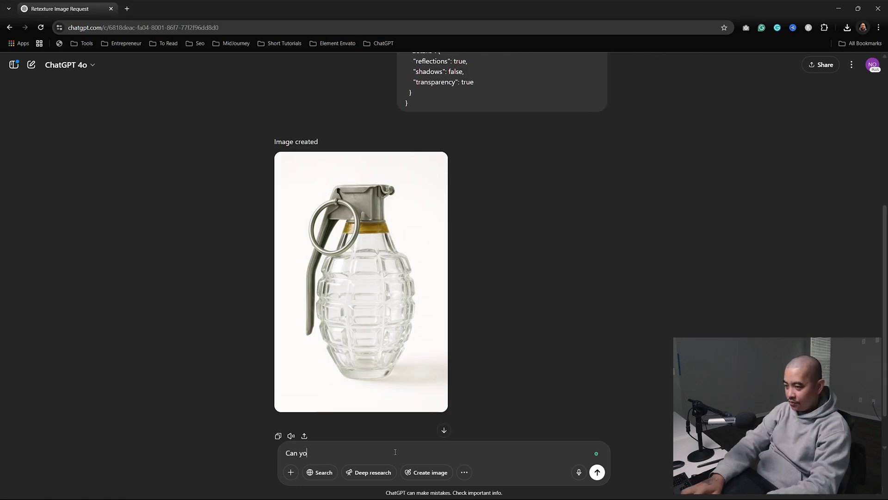
pyautogui.write('u make the top pa')
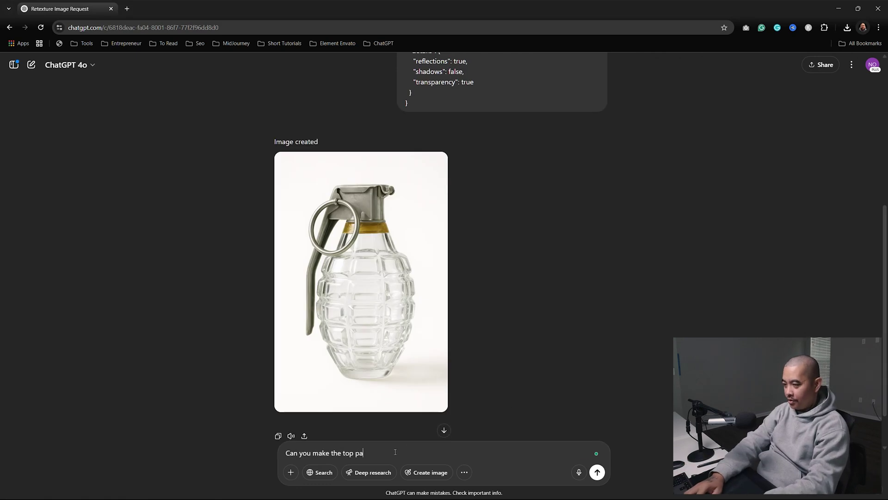
pyautogui.write('rt and everything')
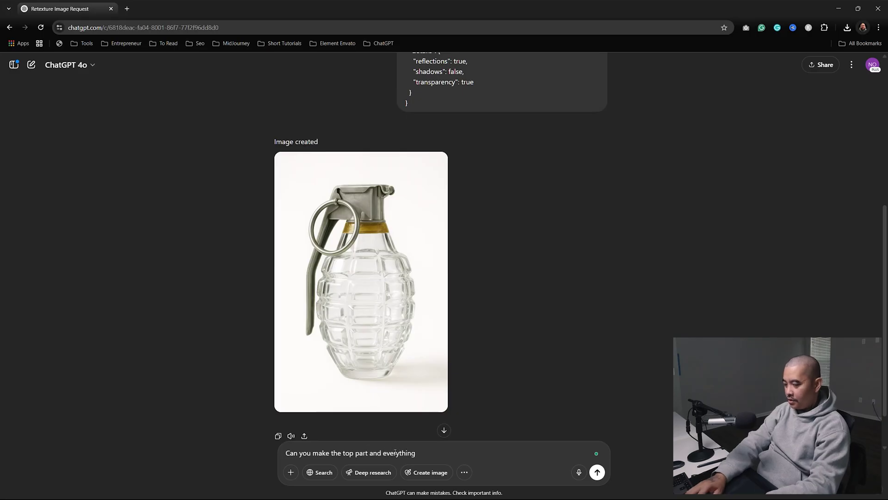
pyautogui.write(' glass too')
pyautogui.press('Return')
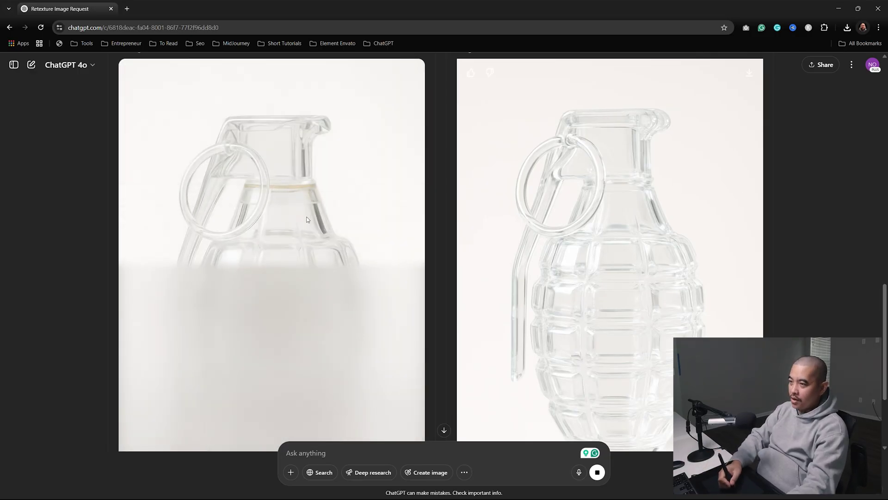
pyautogui.moveTo(884, 326); pyautogui.dragTo(884, 187)
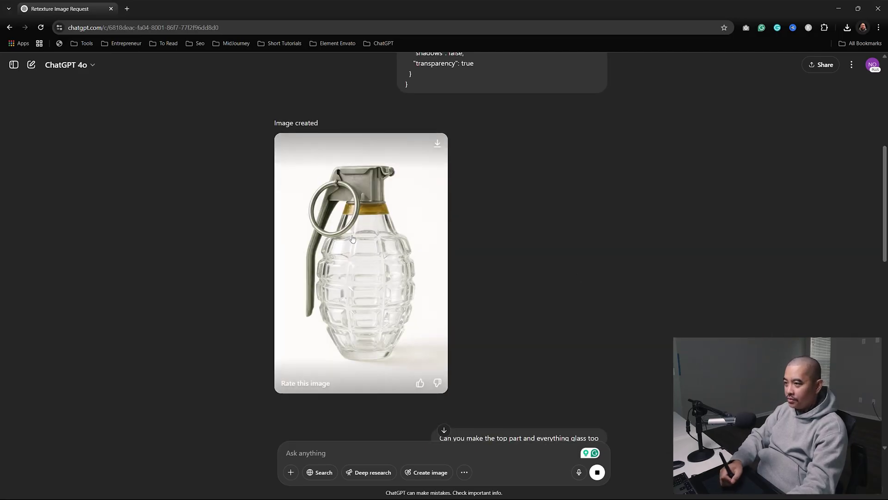
pyautogui.click(444, 431)
# Attach the grenade photo again and paste the JSON retexture prompt into the message
pyautogui.click(291, 472)
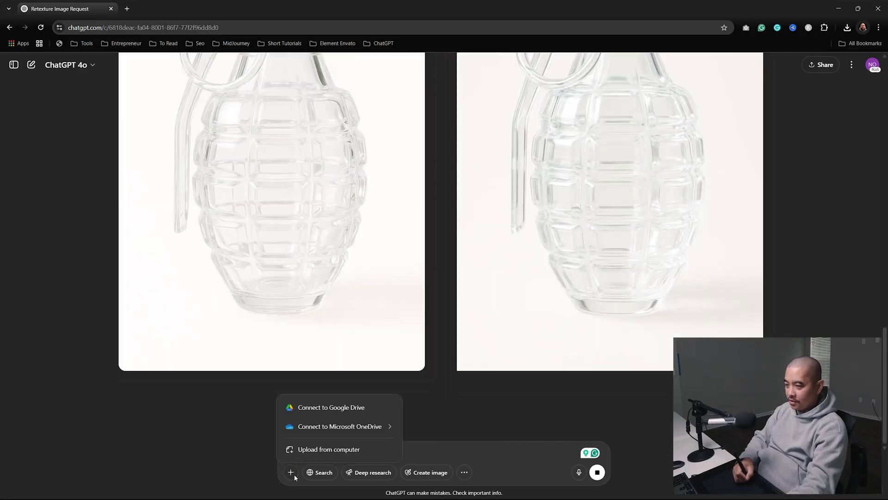
pyautogui.click(303, 451)
pyautogui.doubleClick(159, 129)
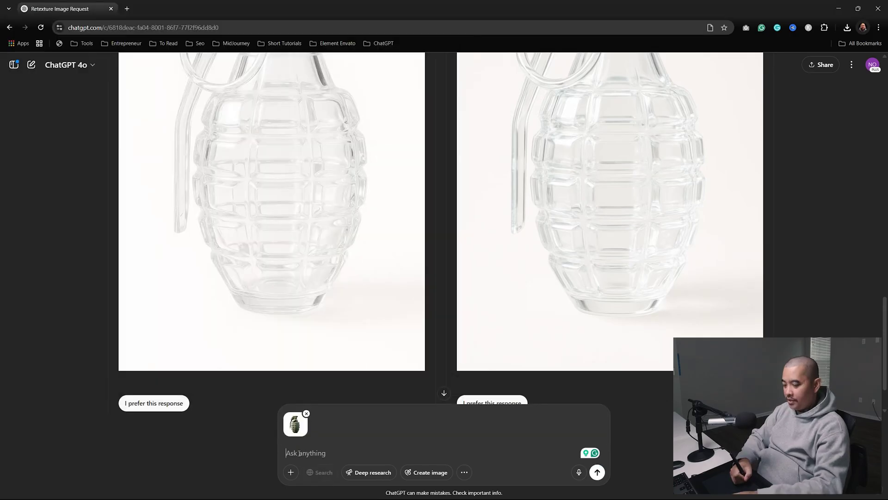
pyautogui.hotkey('ctrl', 'v')
pyautogui.scroll(-1, 447, 413)
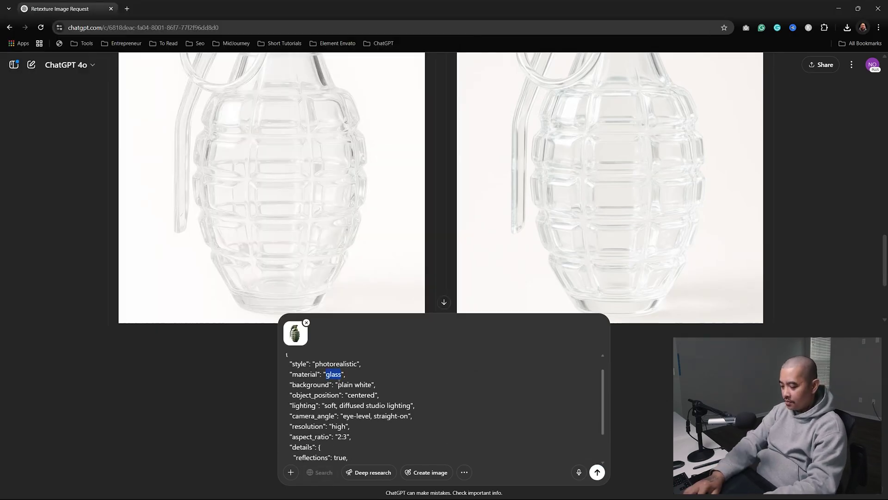
# Set material weathered concrete, background plain black, spot lighting, shadows true, remove transparency, and send
pyautogui.write('we')
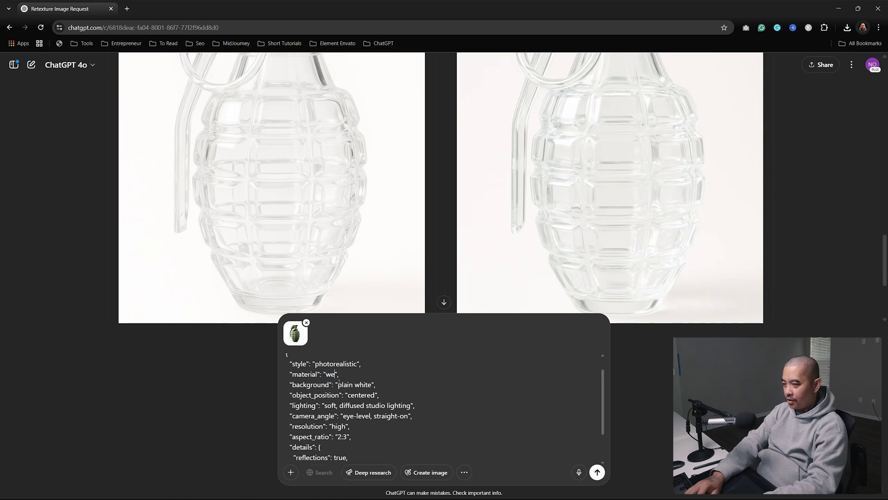
pyautogui.write('athered concrete')
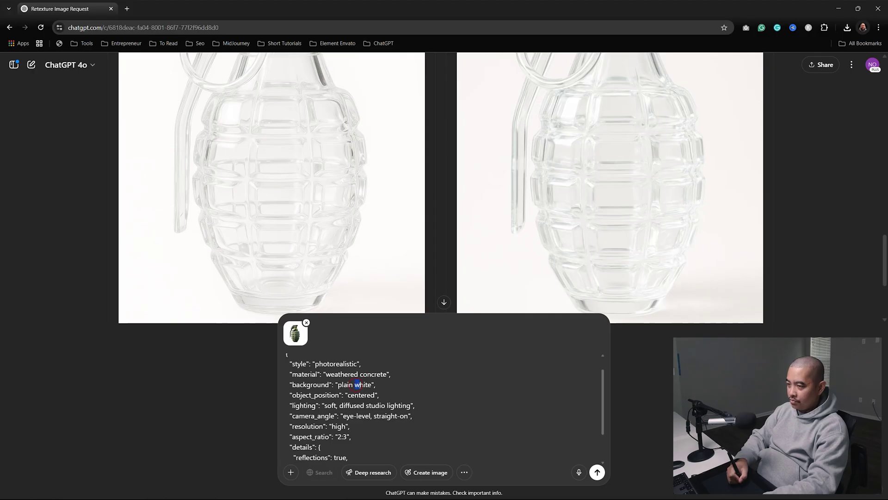
pyautogui.write('black')
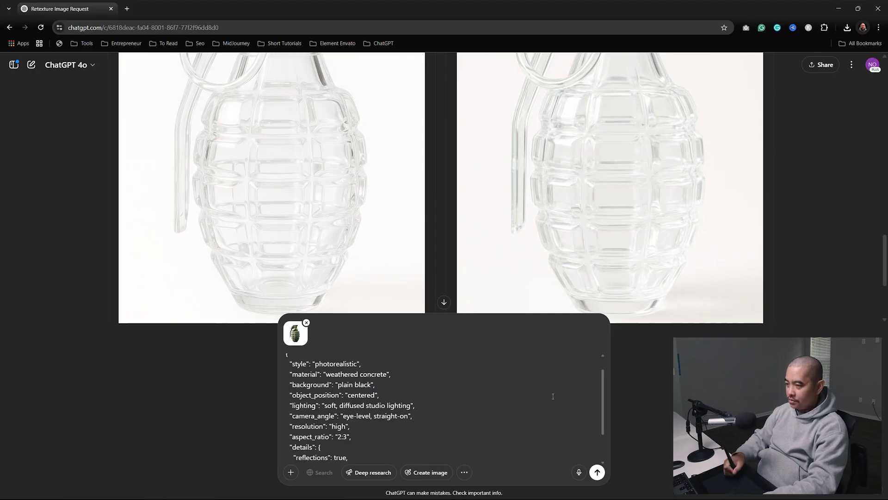
pyautogui.scroll(-2, 552, 396)
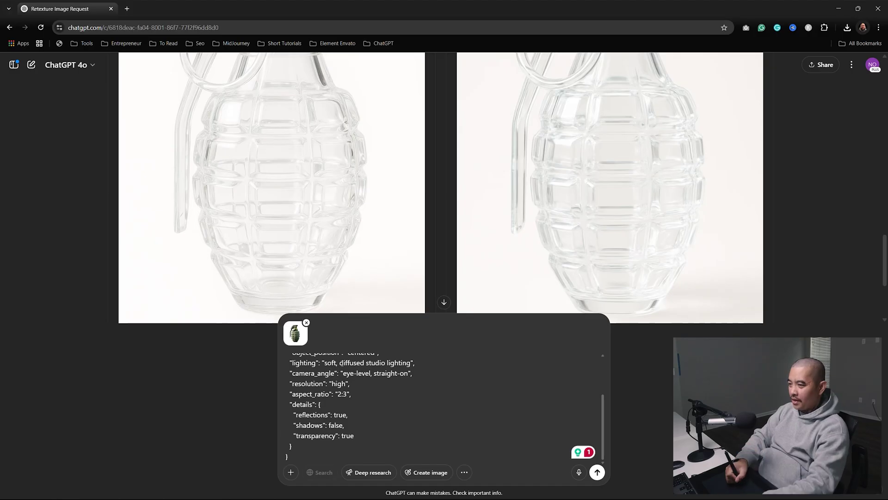
pyautogui.moveTo(324, 363); pyautogui.dragTo(398, 363)
pyautogui.write('spot')
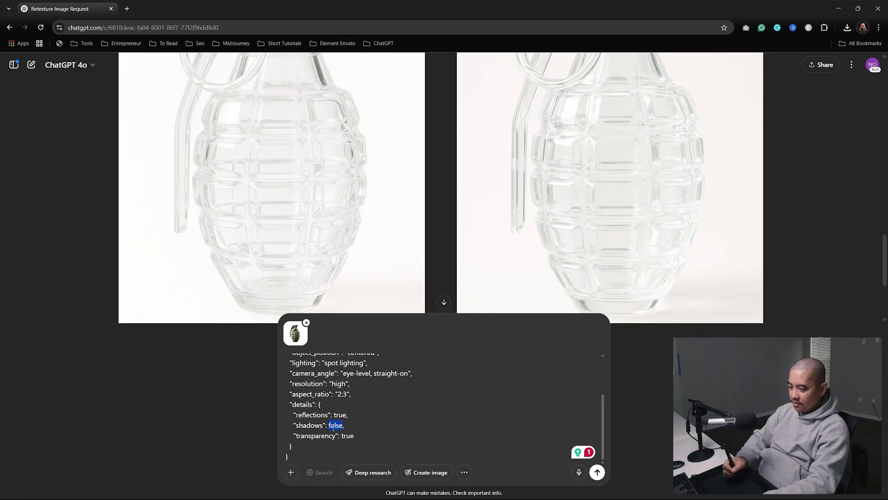
pyautogui.write('true')
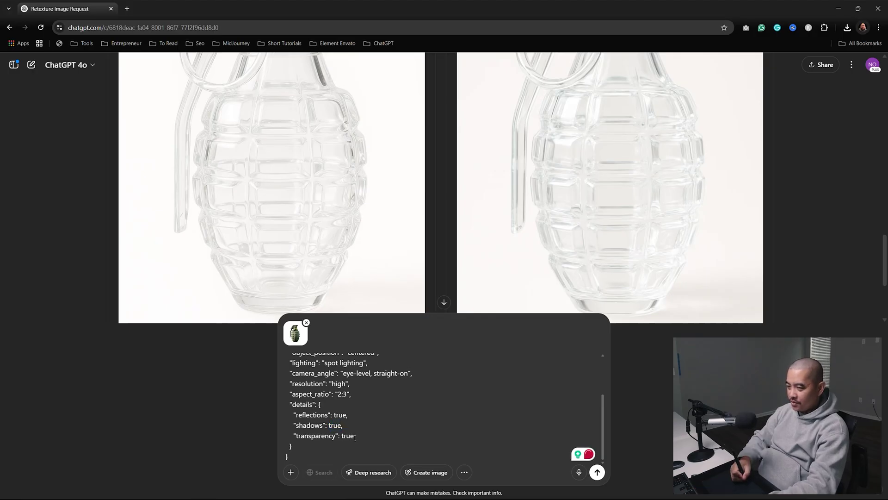
pyautogui.hotkey('shift', 'Home')
pyautogui.press('BackSpace')
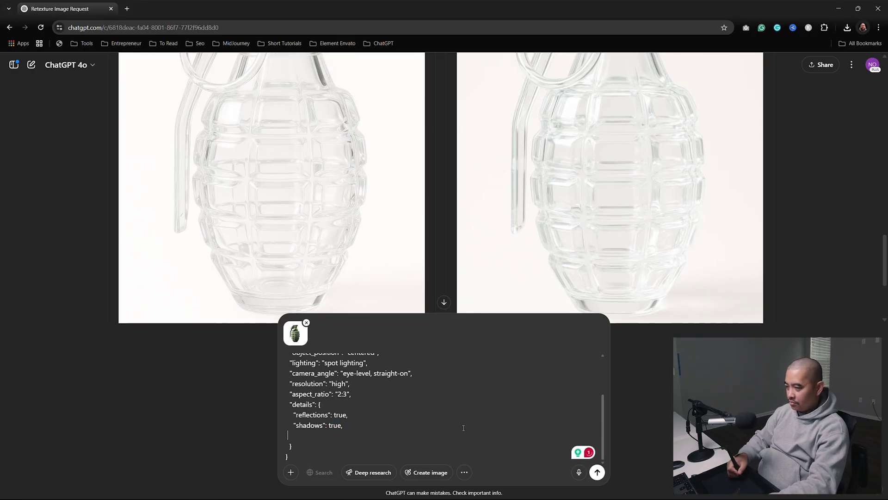
pyautogui.click(598, 475)
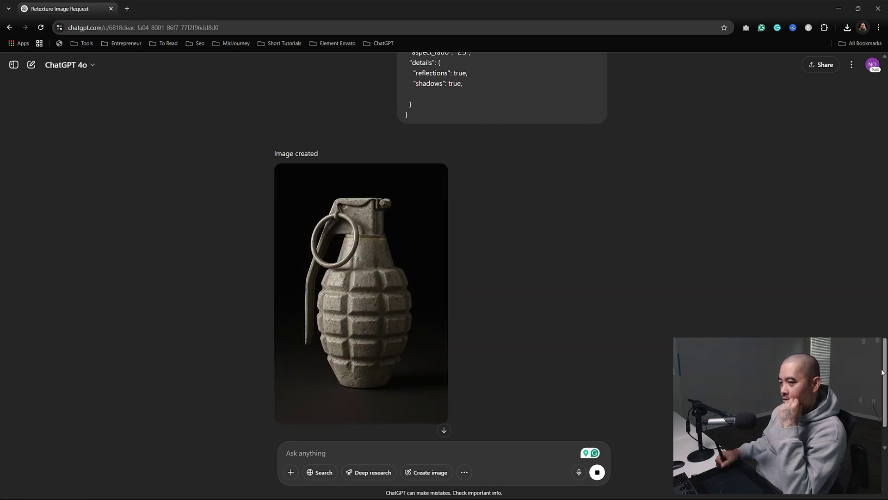
# Reuse the previous prompt with material 'melted gold' and style 'hyper realistic', and send it
pyautogui.scroll(5, 883, 373)
pyautogui.tripleClick(476, 339)
pyautogui.hotkey('ctrl', 'c')
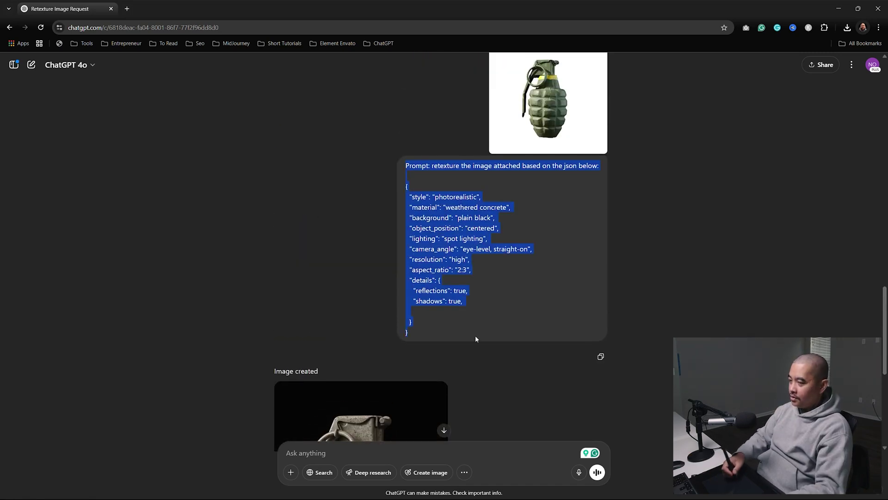
pyautogui.click(287, 455)
pyautogui.hotkey('ctrl', 'v')
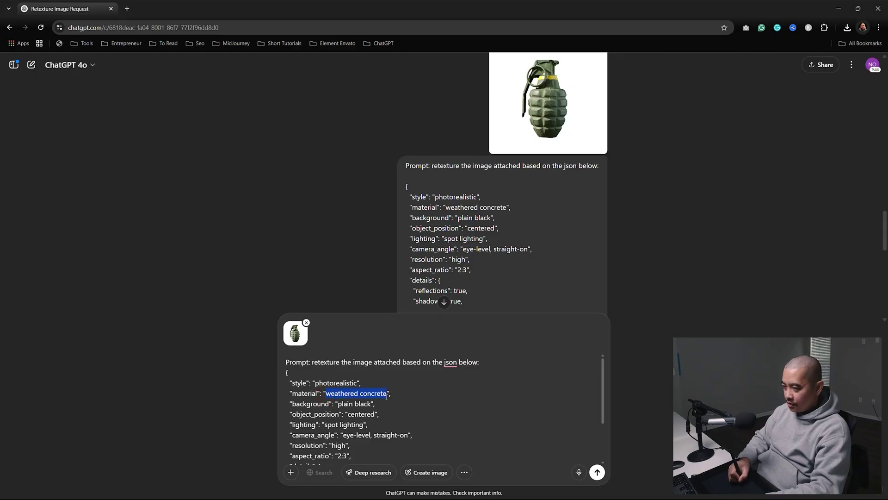
pyautogui.write('mel')
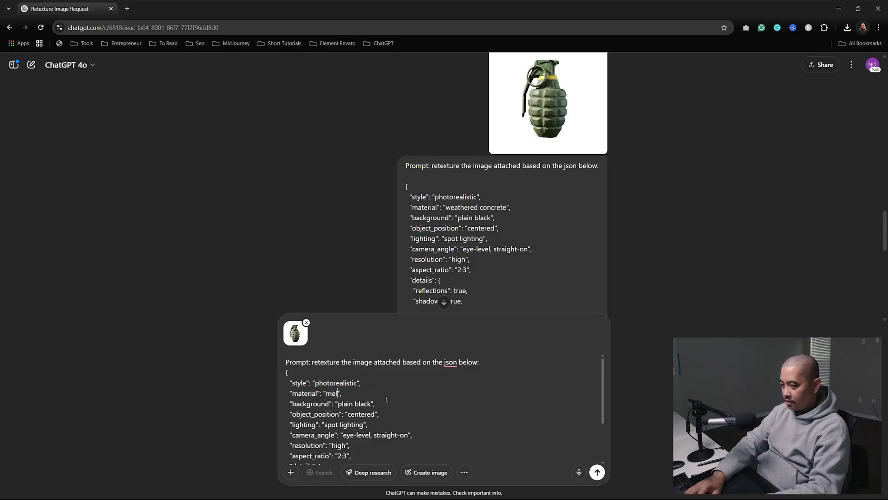
pyautogui.write('ted gold')
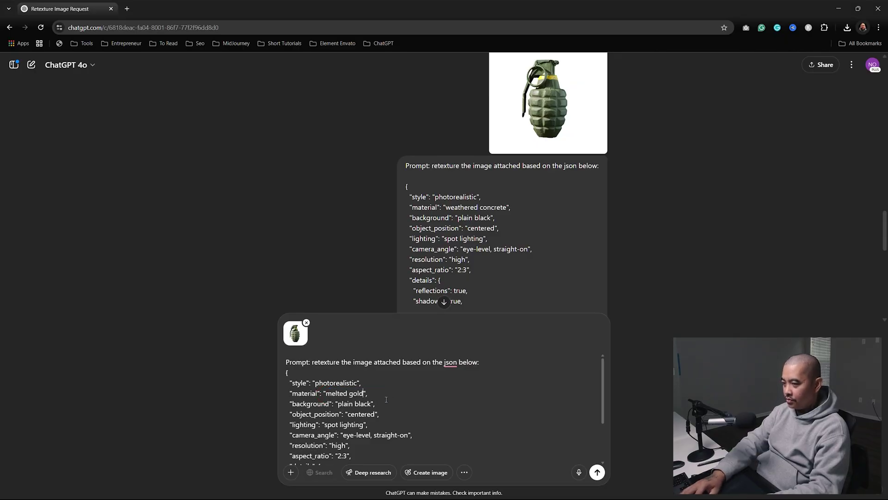
pyautogui.press('BackSpace')
pyautogui.press('BackSpace')
pyautogui.press('BackSpace')
pyautogui.press('BackSpace')
pyautogui.press('BackSpace')
pyautogui.press('BackSpace')
pyautogui.press('BackSpace')
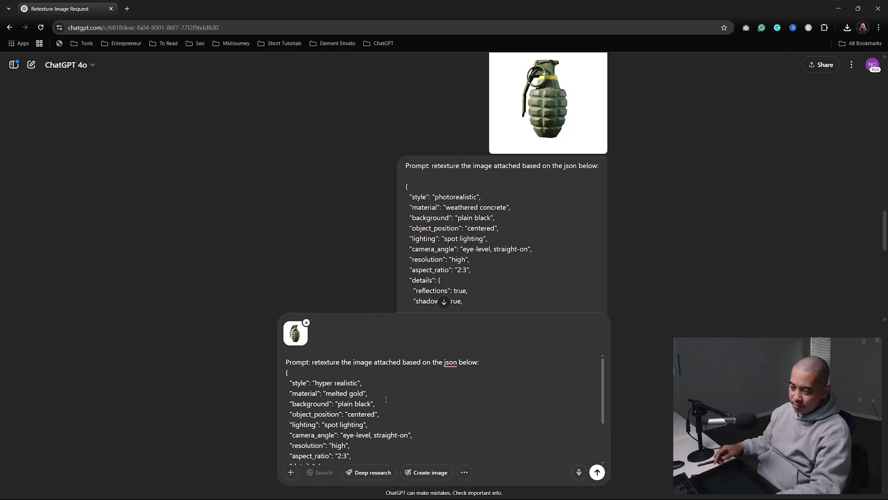
pyautogui.press('Return')
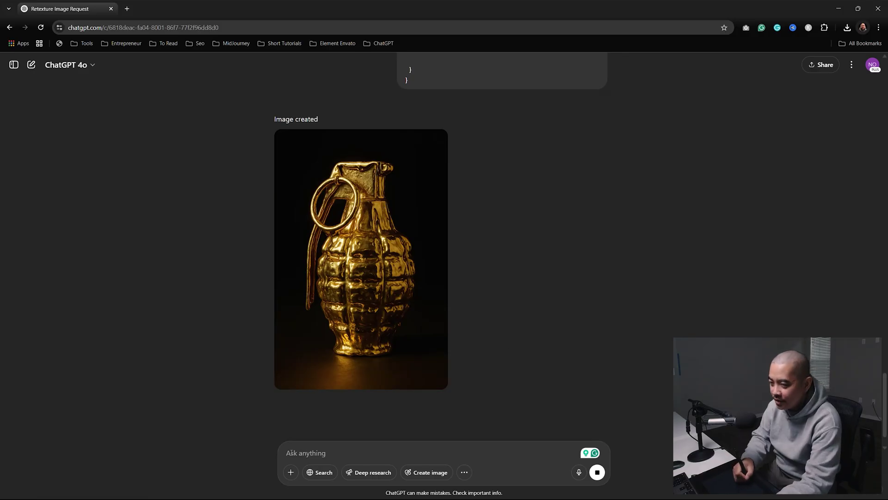
# Reattach the grenade photo, paste the prompt with material trimmed to 'gold', and send it
pyautogui.click(291, 472)
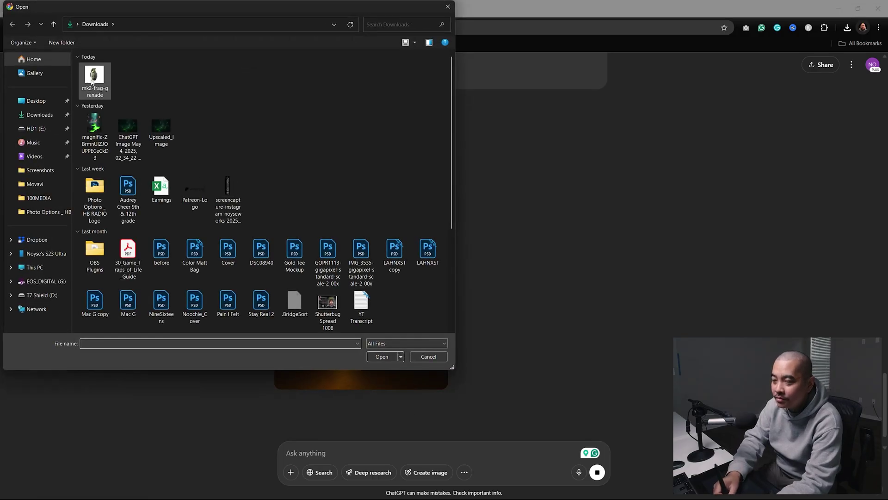
pyautogui.doubleClick(93, 78)
pyautogui.scroll(4, 418, 124)
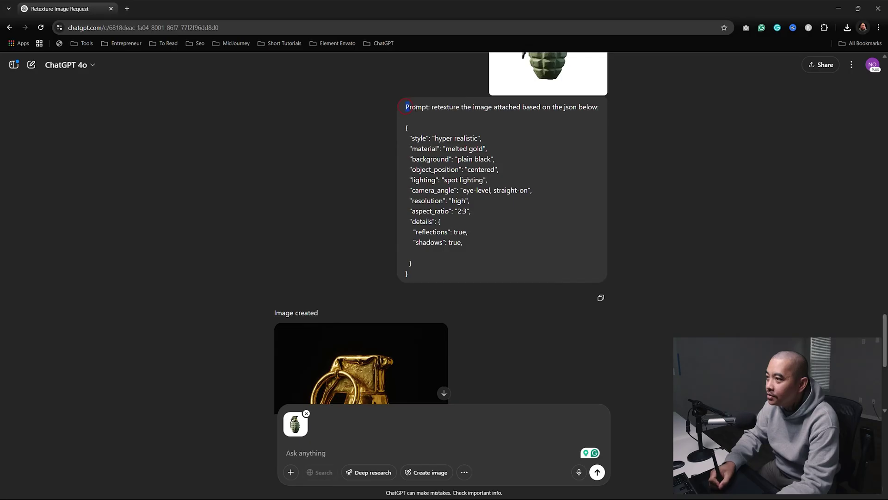
pyautogui.scroll(-6, 648, 435)
pyautogui.hotkey('ctrl', 'v')
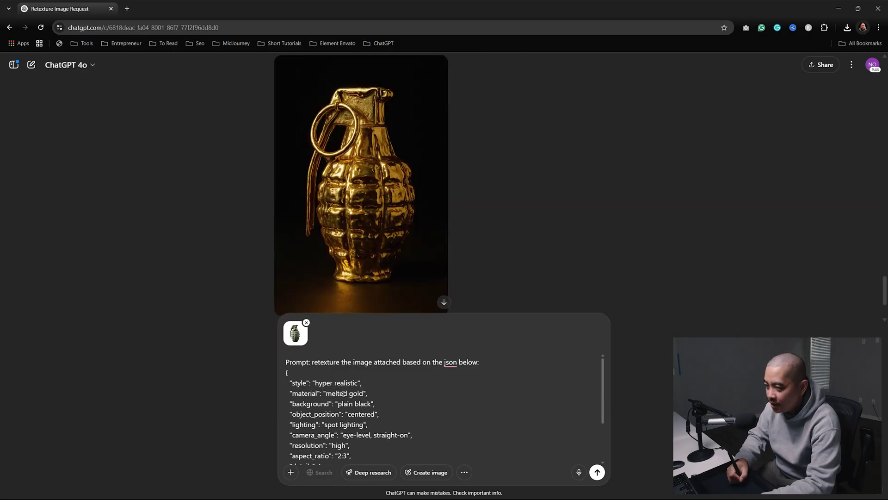
pyautogui.click(349, 393)
pyautogui.press('BackSpace')
pyautogui.press('BackSpace')
pyautogui.press('BackSpace')
pyautogui.press('BackSpace')
pyautogui.press('BackSpace')
pyautogui.press('BackSpace')
pyautogui.press('BackSpace')
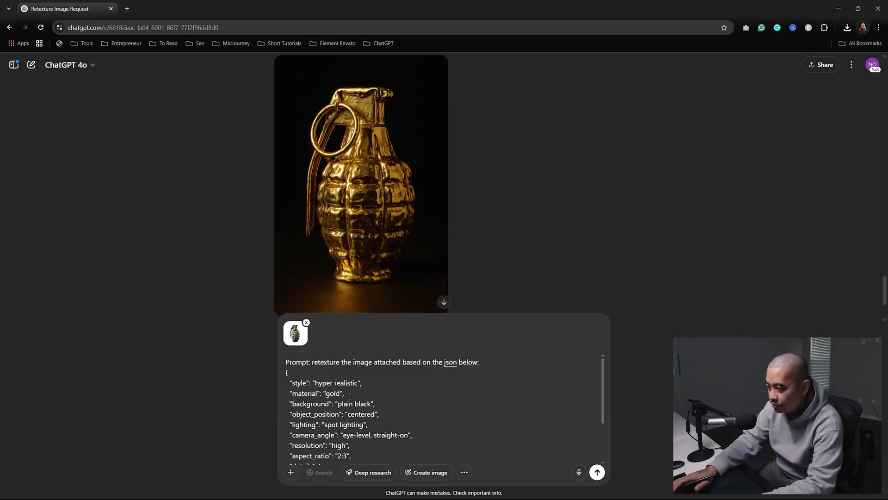
pyautogui.click(597, 472)
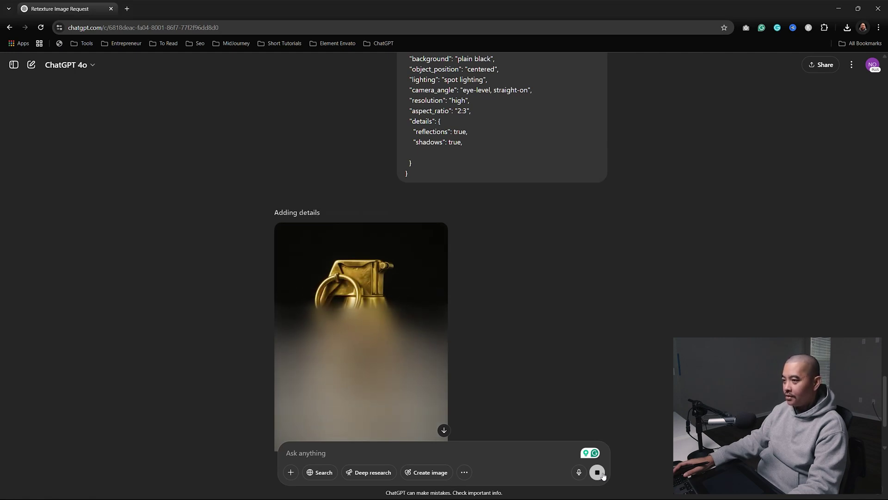
# Open the finished gold-on-black grenade image in the full-size view
pyautogui.scroll(-2, 883, 416)
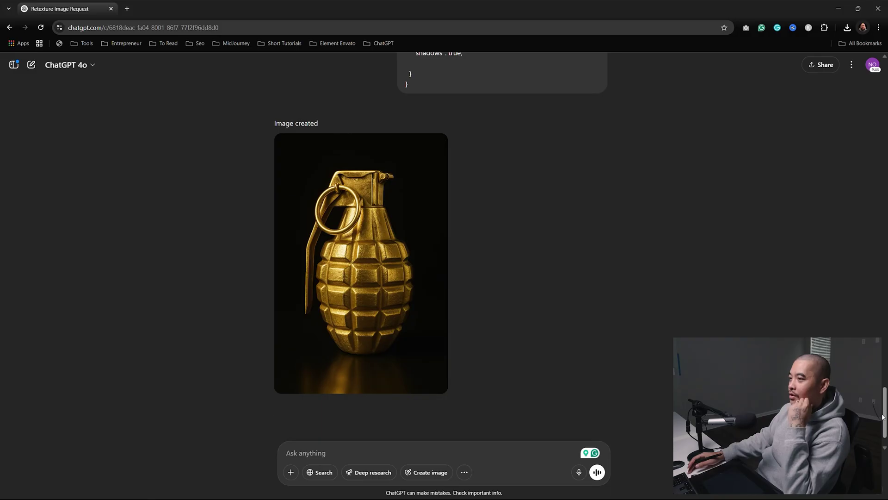
pyautogui.click(373, 283)
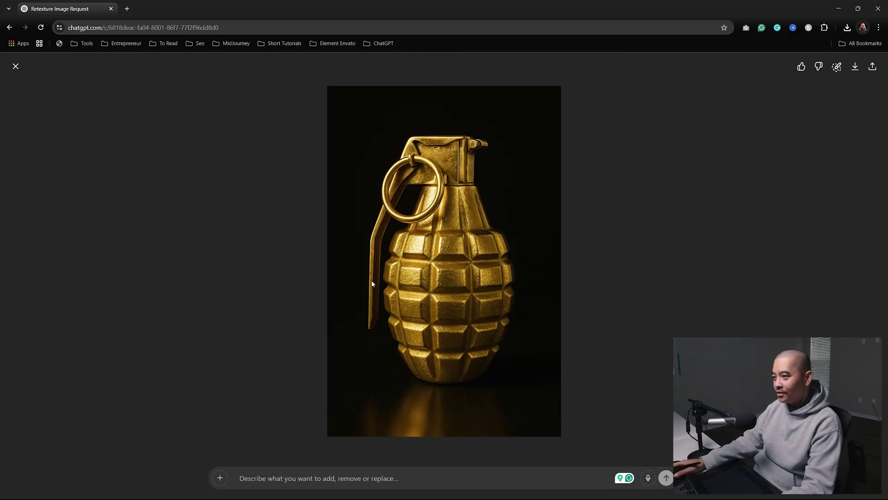